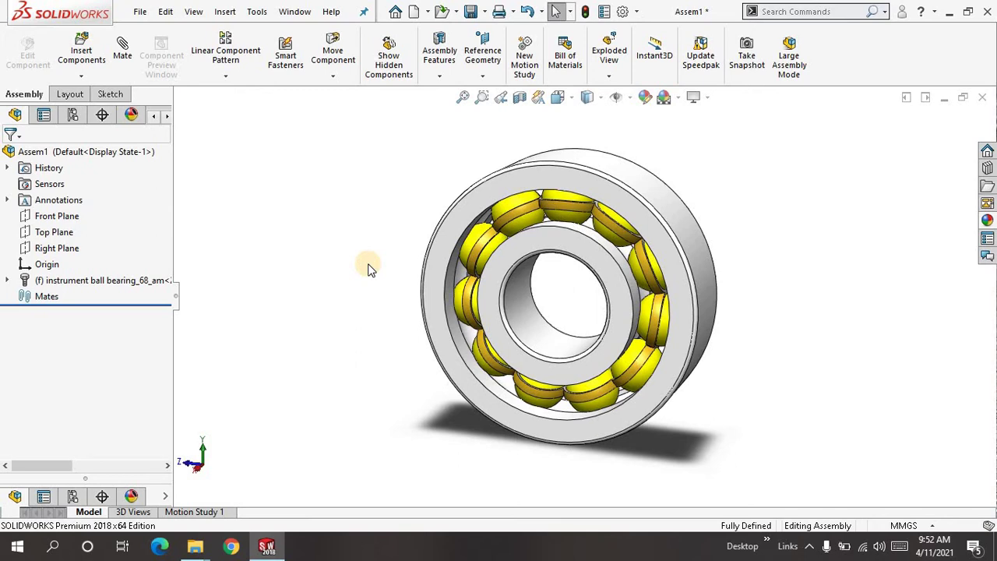
Orbit the instrument bearing, then delete it from Assem1 via its FeatureManager context menu
{"action": "middle_click_drag", "start_coordinate": [370, 268], "coordinate": [407, 216]}
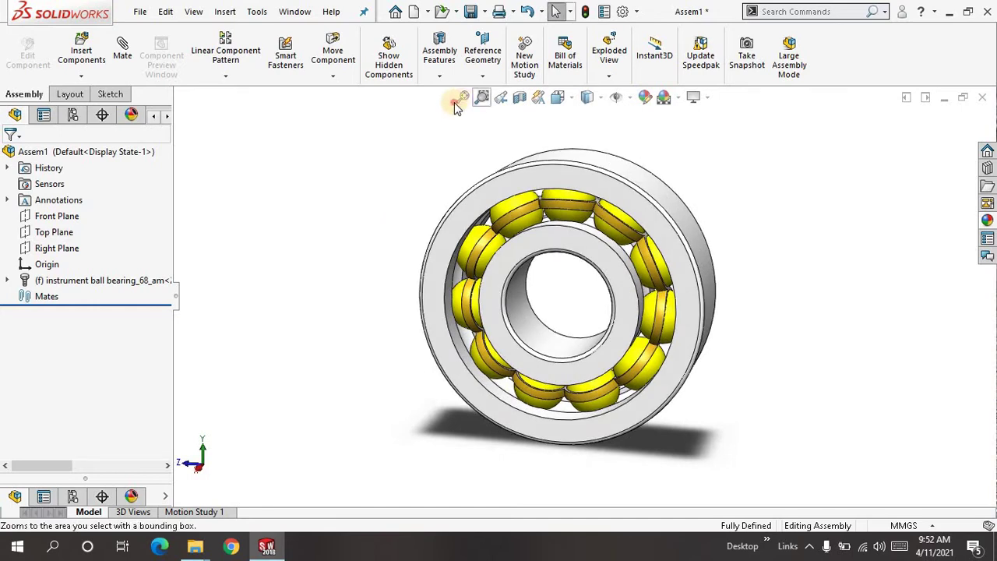
{"action": "mouse_move", "coordinate": [412, 178]}
{"action": "middle_mouse_down"}
{"action": "mouse_move", "coordinate": [363, 224]}
{"action": "mouse_move", "coordinate": [378, 225]}
{"action": "mouse_move", "coordinate": [382, 205]}
{"action": "mouse_move", "coordinate": [373, 220]}
{"action": "middle_mouse_up"}
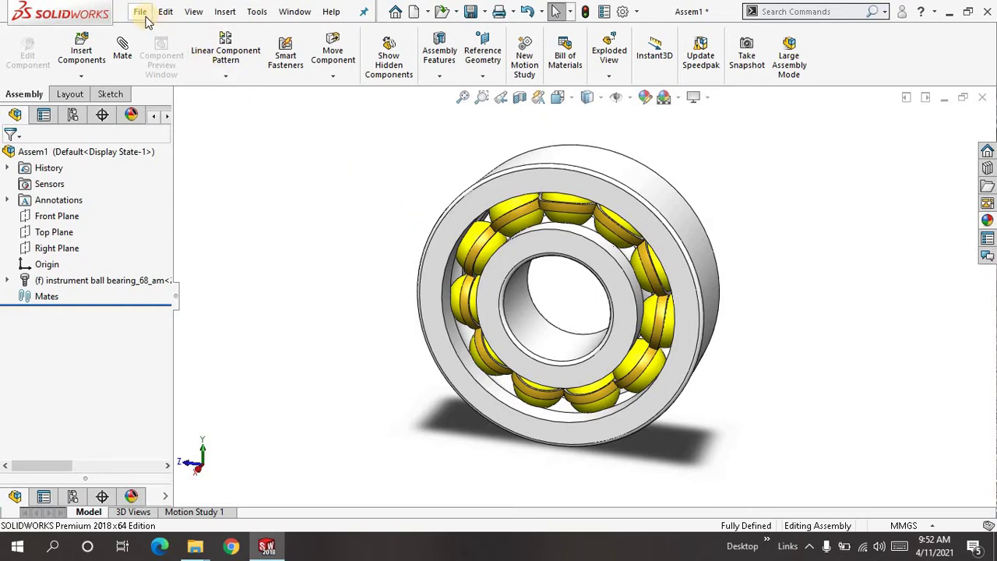
{"action": "right_click", "coordinate": [93, 278]}
{"action": "left_click", "coordinate": [125, 350]}
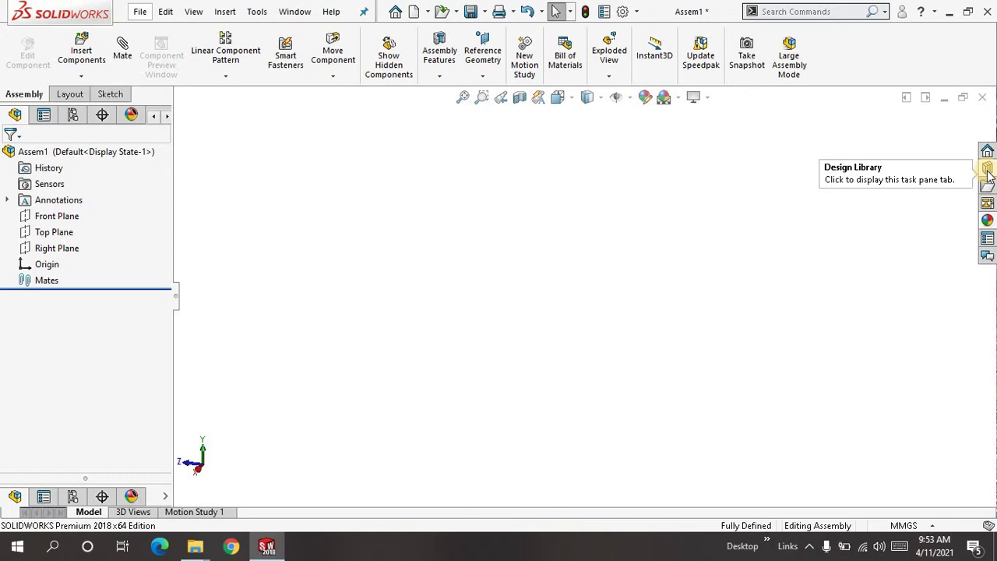
In the Design Library, navigate Toolbox down to ANSI Metric > Bearings
{"action": "left_click", "coordinate": [987, 171]}
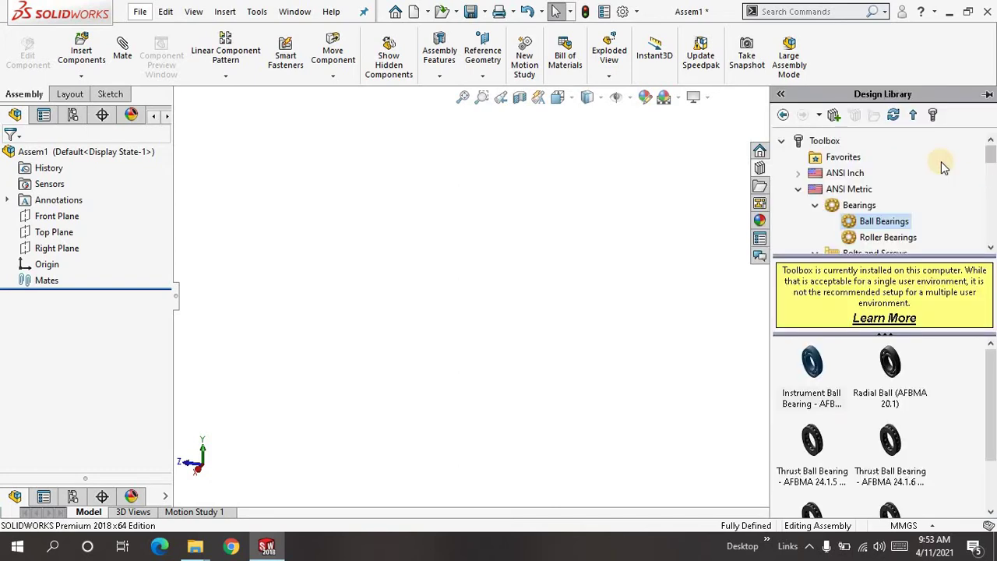
{"action": "left_click", "coordinate": [782, 142]}
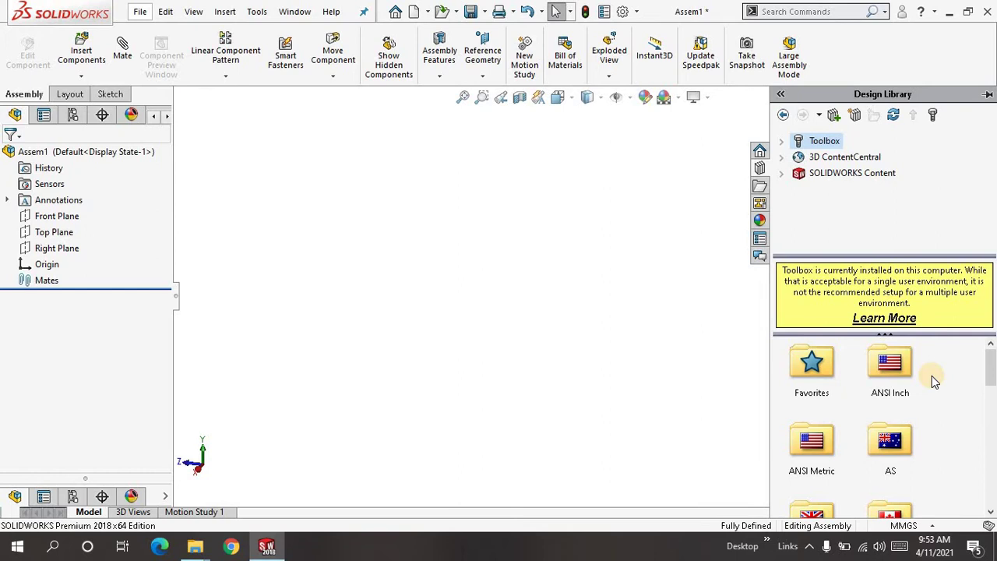
{"action": "scroll", "coordinate": [931, 376], "scroll_direction": "down", "scroll_amount": 3}
{"action": "scroll", "coordinate": [932, 375], "scroll_direction": "up", "scroll_amount": 3}
{"action": "scroll", "coordinate": [932, 375], "scroll_direction": "down", "scroll_amount": 3}
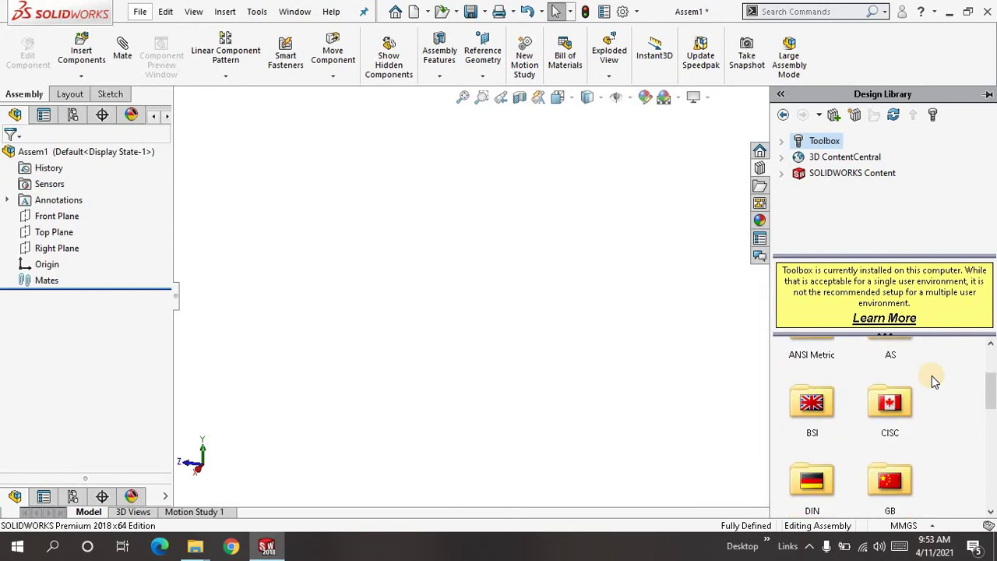
{"action": "scroll", "coordinate": [932, 376], "scroll_direction": "up", "scroll_amount": 3}
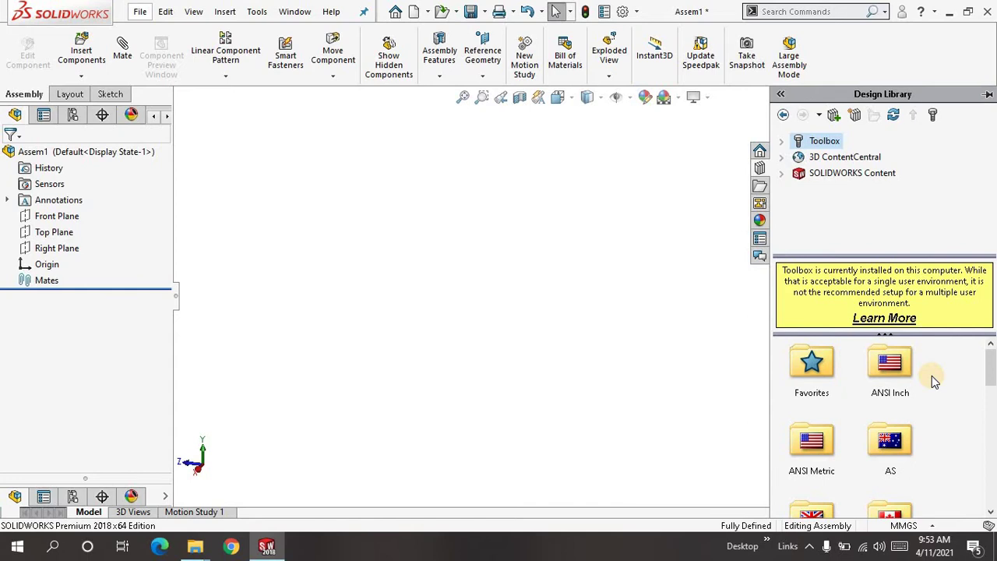
{"action": "scroll", "coordinate": [932, 375], "scroll_direction": "down", "scroll_amount": 3}
{"action": "scroll", "coordinate": [932, 375], "scroll_direction": "up", "scroll_amount": 3}
{"action": "double_click", "coordinate": [811, 456]}
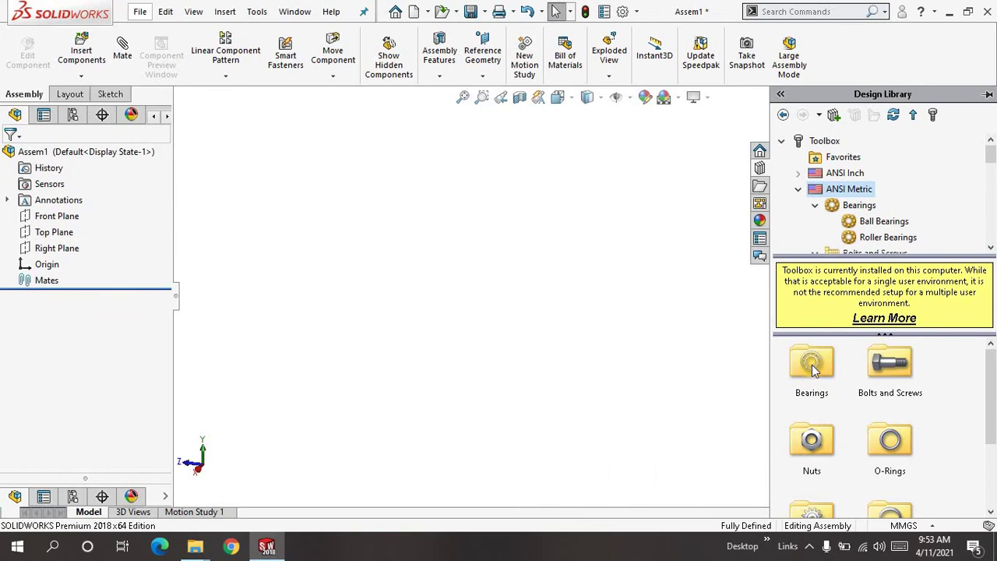
{"action": "double_click", "coordinate": [812, 368]}
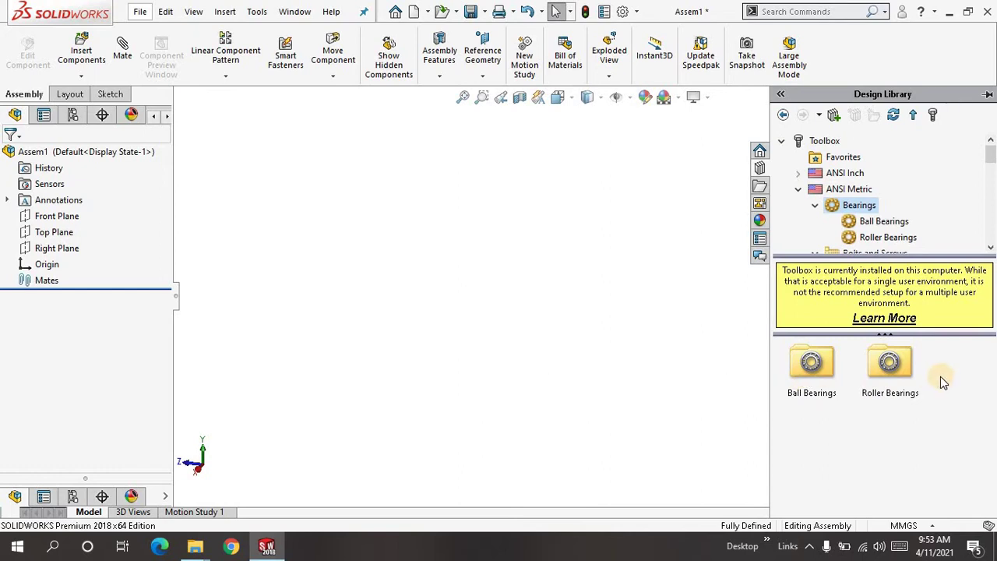
Drag the Instrument Ball Bearing from Ball Bearings into the assembly at size 0015-4 and zoom to fit
{"action": "left_click", "coordinate": [823, 378]}
{"action": "double_click", "coordinate": [824, 378]}
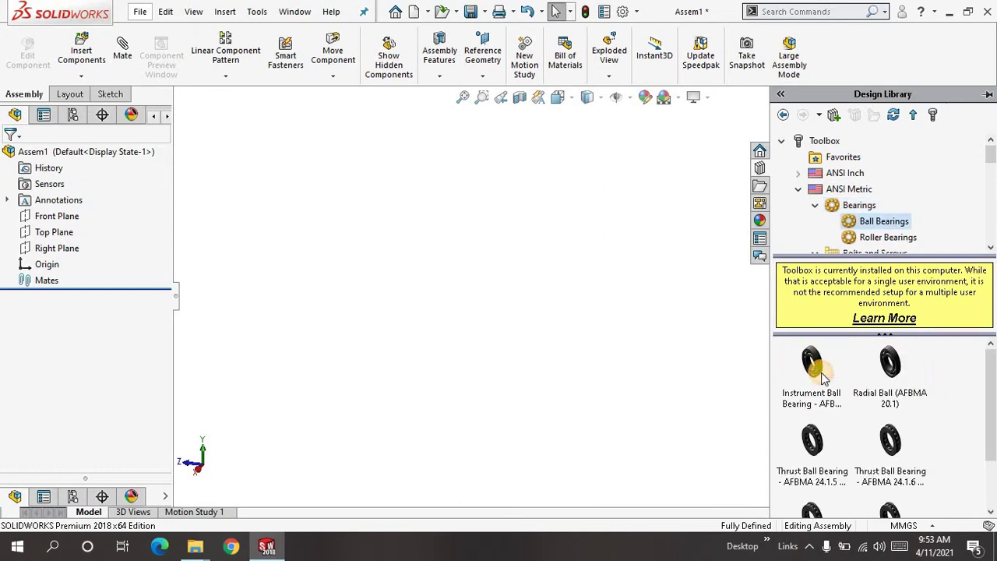
{"action": "scroll", "coordinate": [972, 413], "scroll_direction": "down", "scroll_amount": 3}
{"action": "scroll", "coordinate": [974, 413], "scroll_direction": "up", "scroll_amount": 1}
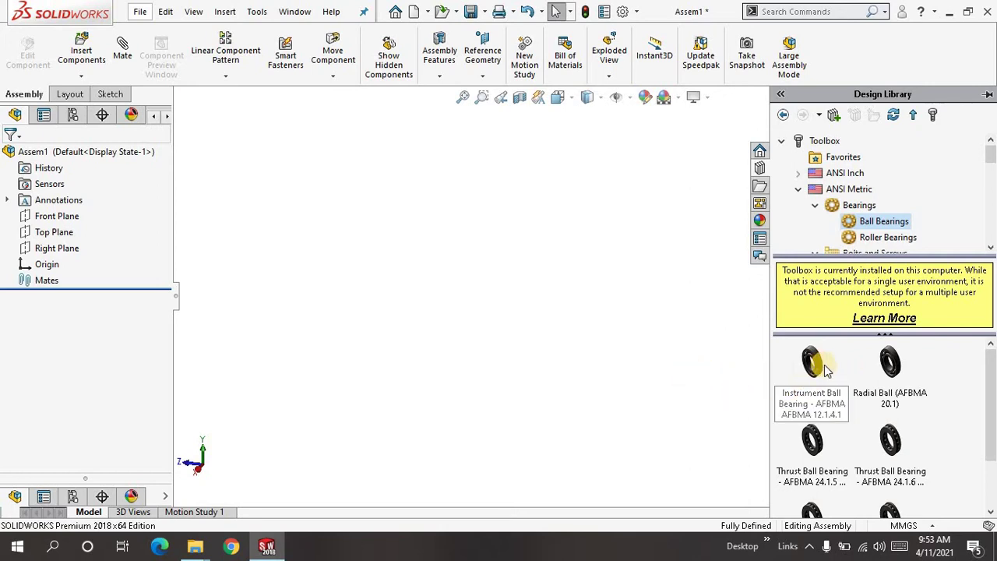
{"action": "left_click_drag", "start_coordinate": [827, 371], "coordinate": [534, 321]}
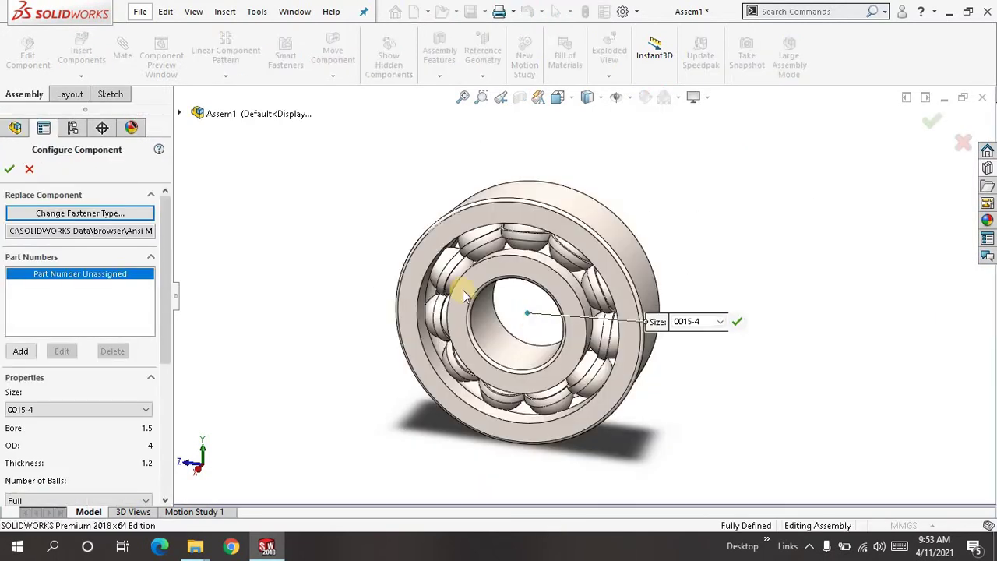
{"action": "left_click", "coordinate": [463, 97]}
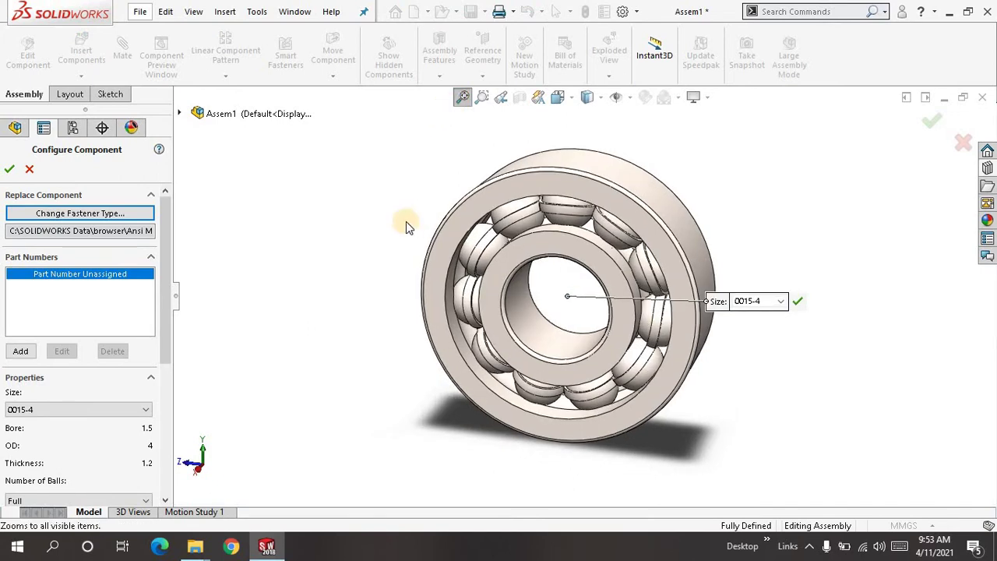
{"action": "middle_click_drag", "start_coordinate": [358, 232], "coordinate": [261, 281]}
{"action": "left_click_drag", "start_coordinate": [161, 331], "coordinate": [167, 365]}
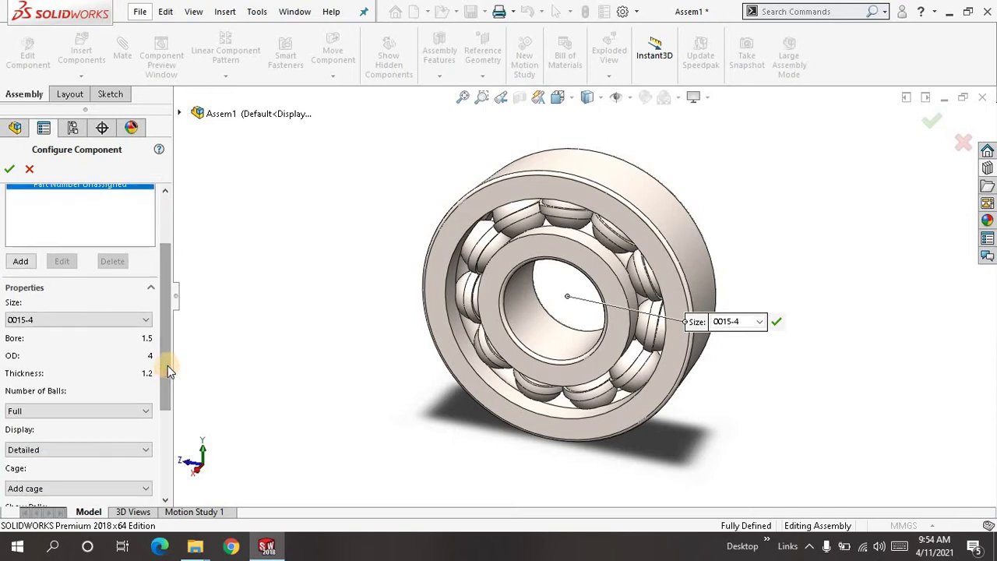
{"action": "left_click", "coordinate": [146, 321]}
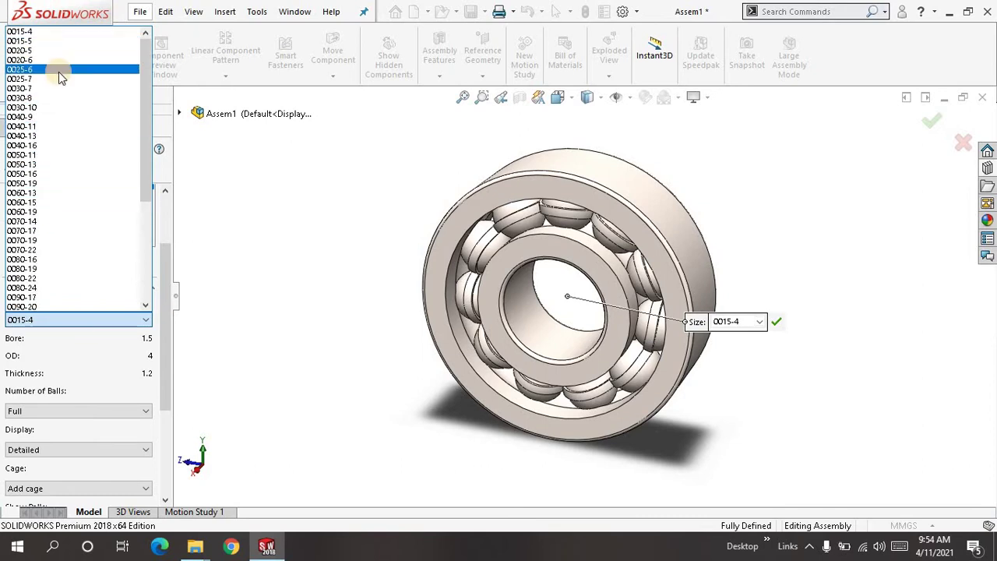
{"action": "left_click", "coordinate": [59, 70]}
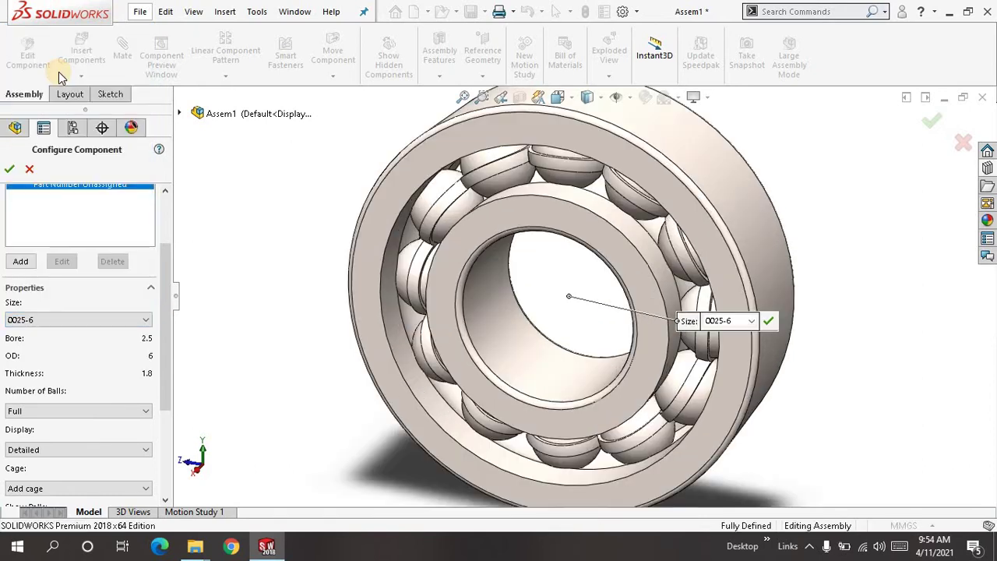
{"action": "left_click", "coordinate": [145, 319]}
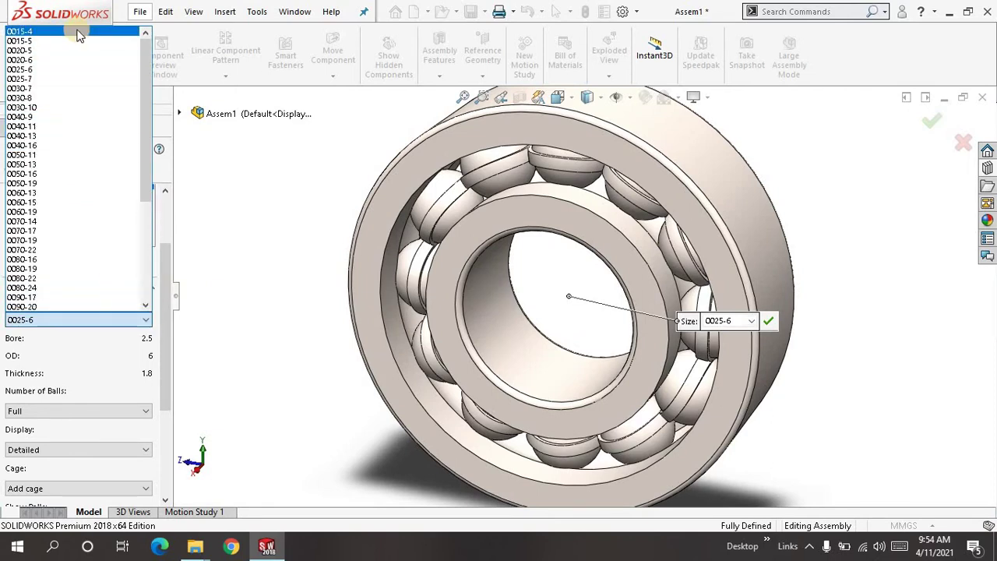
{"action": "left_click", "coordinate": [78, 35]}
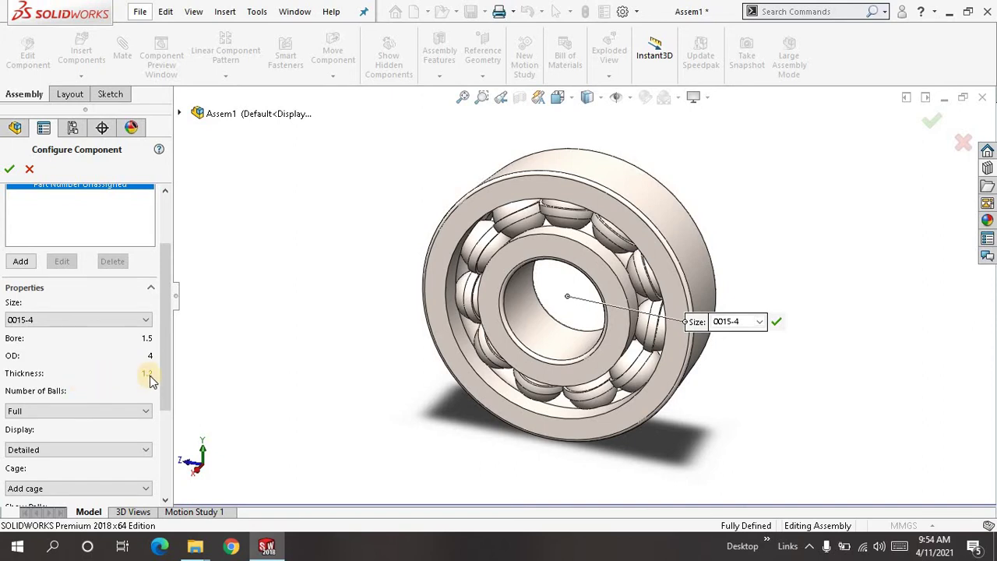
Set Number of Balls to Full after briefly trying 8 balls
{"action": "left_click_drag", "start_coordinate": [161, 375], "coordinate": [176, 425]}
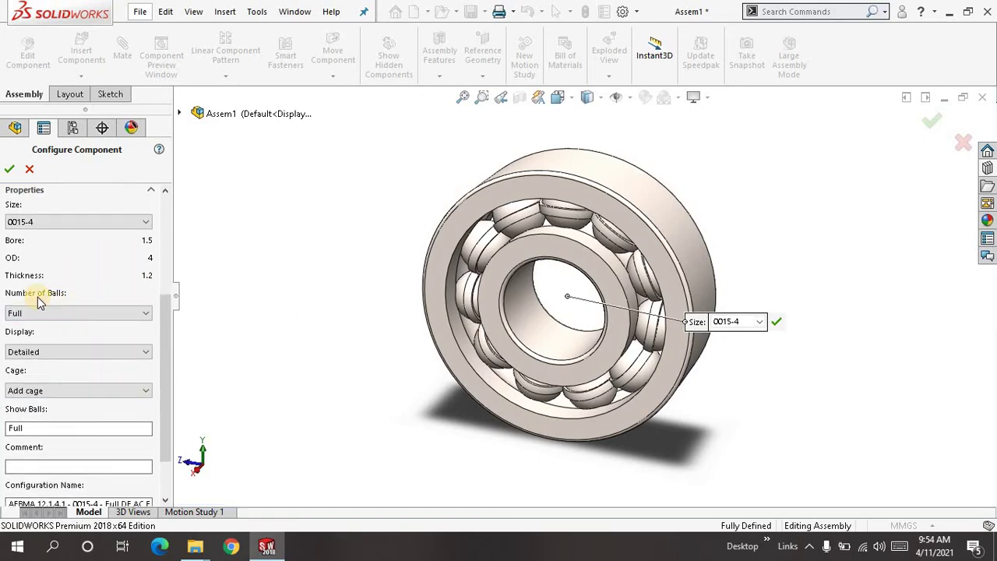
{"action": "left_click", "coordinate": [111, 316]}
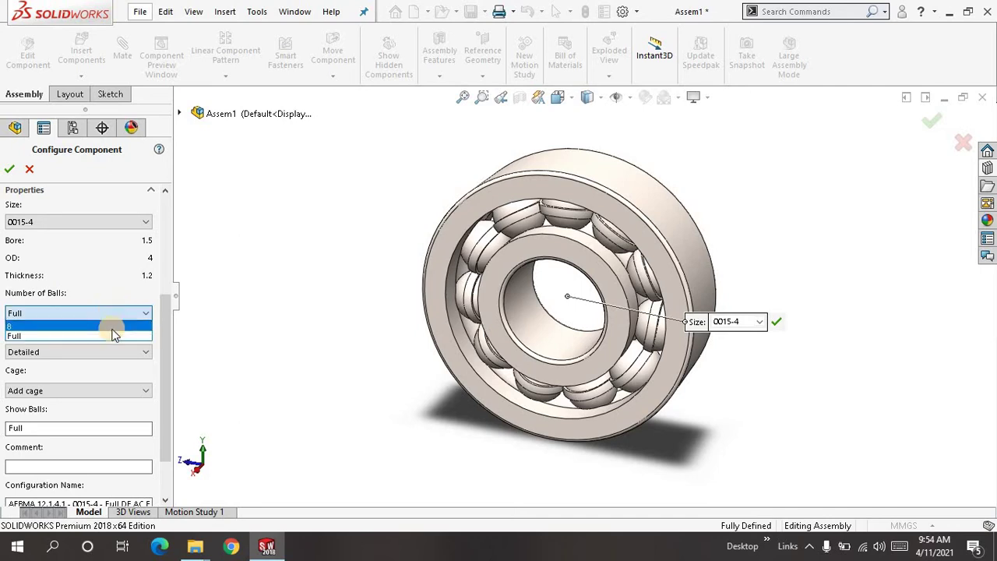
{"action": "left_click", "coordinate": [112, 329]}
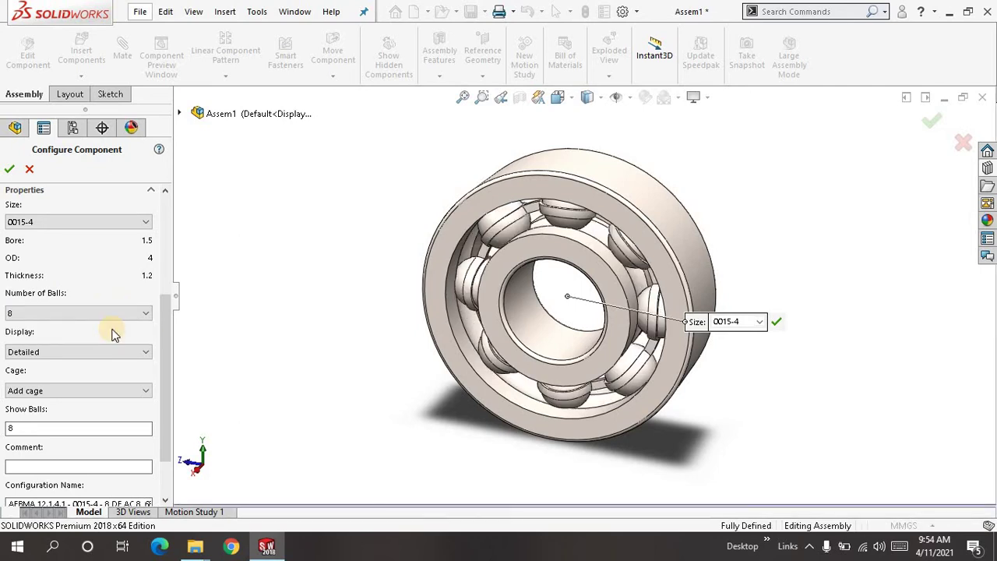
{"action": "left_click", "coordinate": [120, 318]}
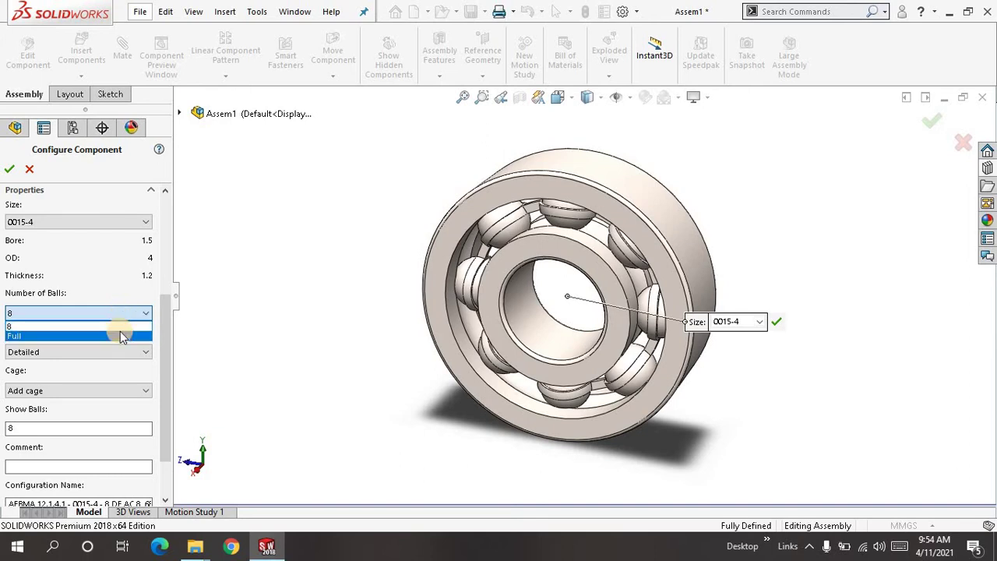
{"action": "left_click", "coordinate": [122, 336]}
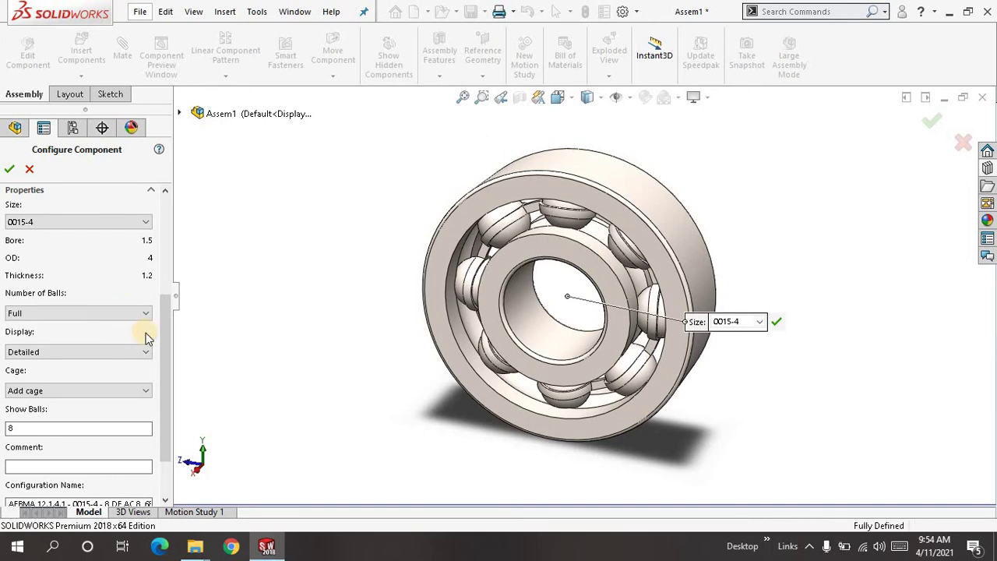
{"action": "mouse_move", "coordinate": [289, 268]}
{"action": "middle_mouse_down"}
{"action": "mouse_move", "coordinate": [352, 231]}
{"action": "mouse_move", "coordinate": [341, 220]}
{"action": "mouse_move", "coordinate": [288, 250]}
{"action": "middle_mouse_up"}
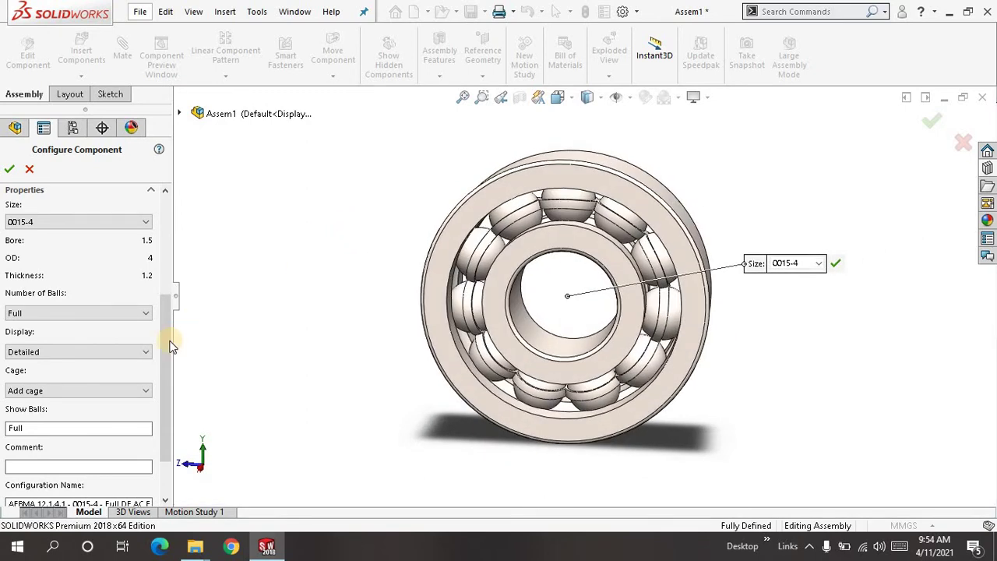
{"action": "left_click_drag", "start_coordinate": [167, 343], "coordinate": [168, 370]}
Set the bearing display to Detailed, keeping the full ball complement
{"action": "left_click", "coordinate": [140, 304]}
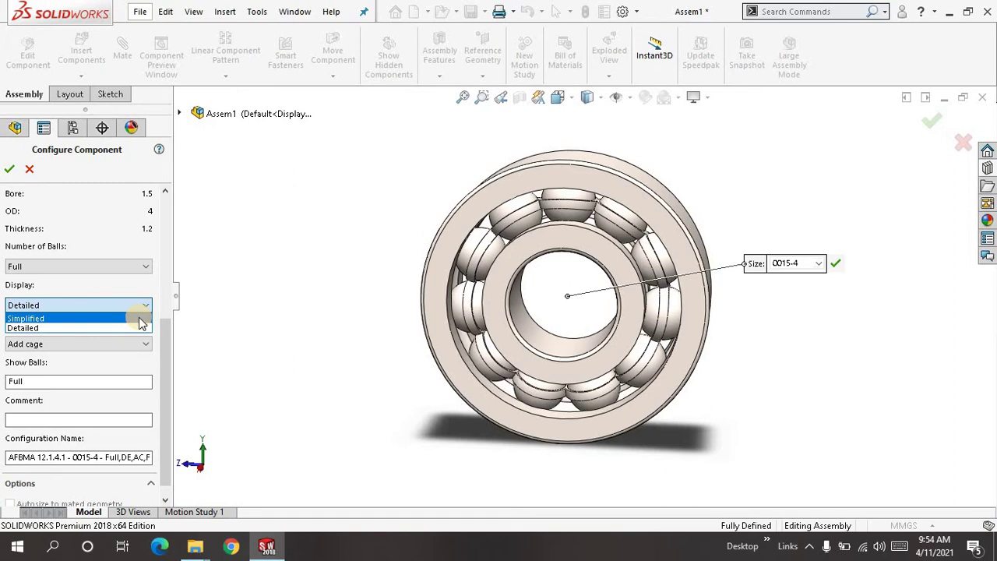
{"action": "left_click", "coordinate": [139, 318]}
{"action": "mouse_move", "coordinate": [275, 276]}
{"action": "middle_mouse_down"}
{"action": "mouse_move", "coordinate": [241, 274]}
{"action": "mouse_move", "coordinate": [258, 278]}
{"action": "middle_mouse_up"}
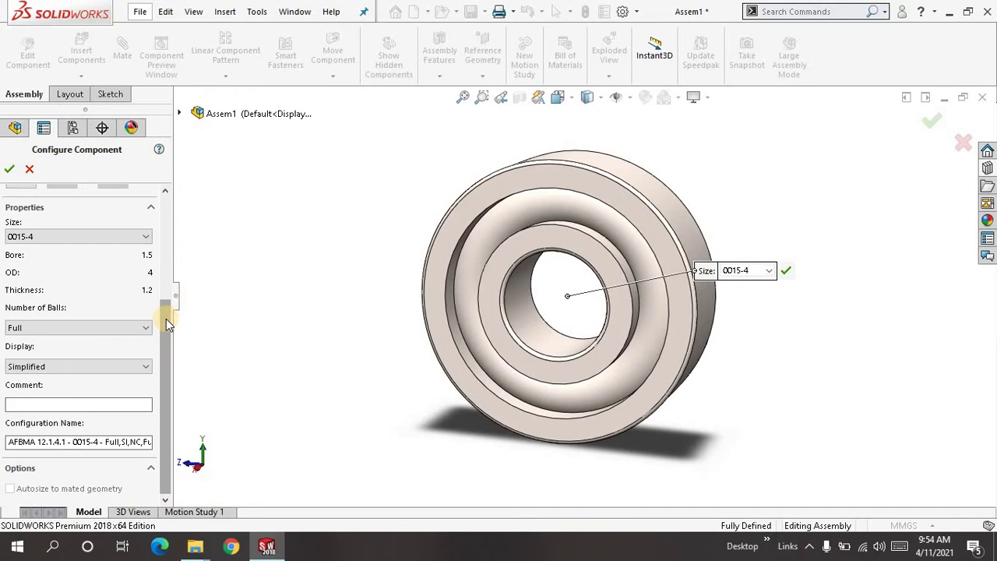
{"action": "left_click", "coordinate": [138, 328]}
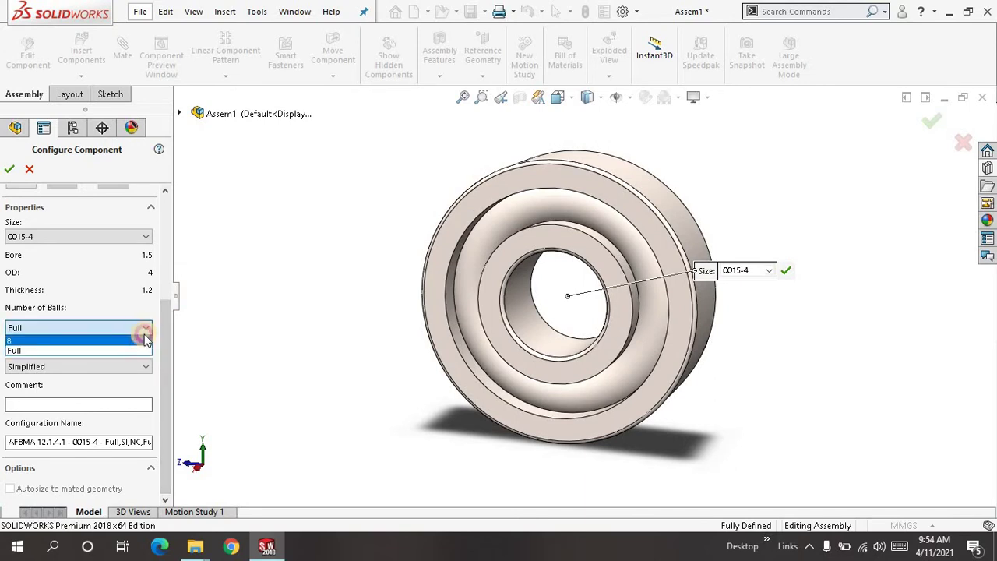
{"action": "left_click", "coordinate": [138, 330]}
{"action": "left_click", "coordinate": [138, 365]}
{"action": "left_click", "coordinate": [128, 390]}
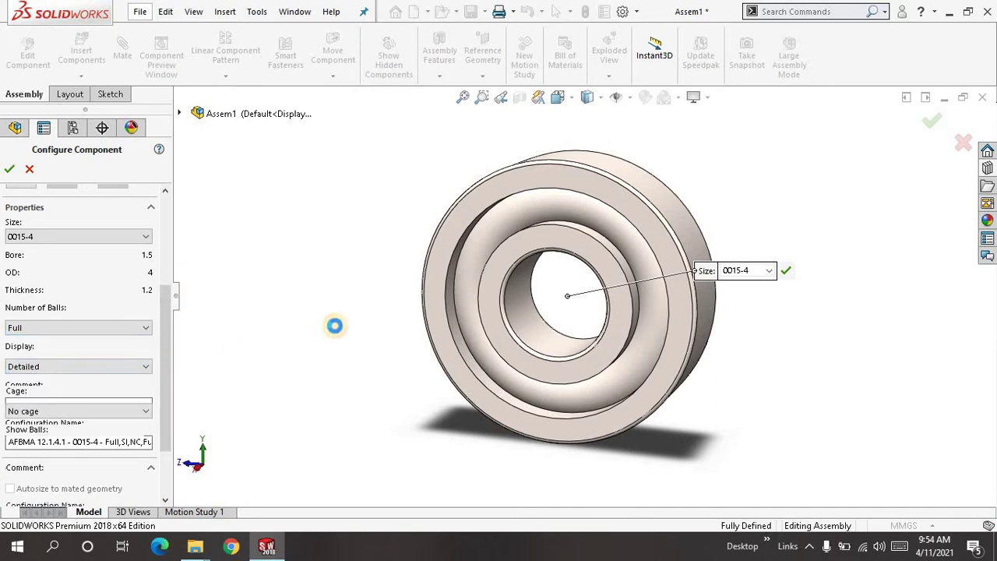
{"action": "middle_click_drag", "start_coordinate": [351, 267], "coordinate": [369, 253]}
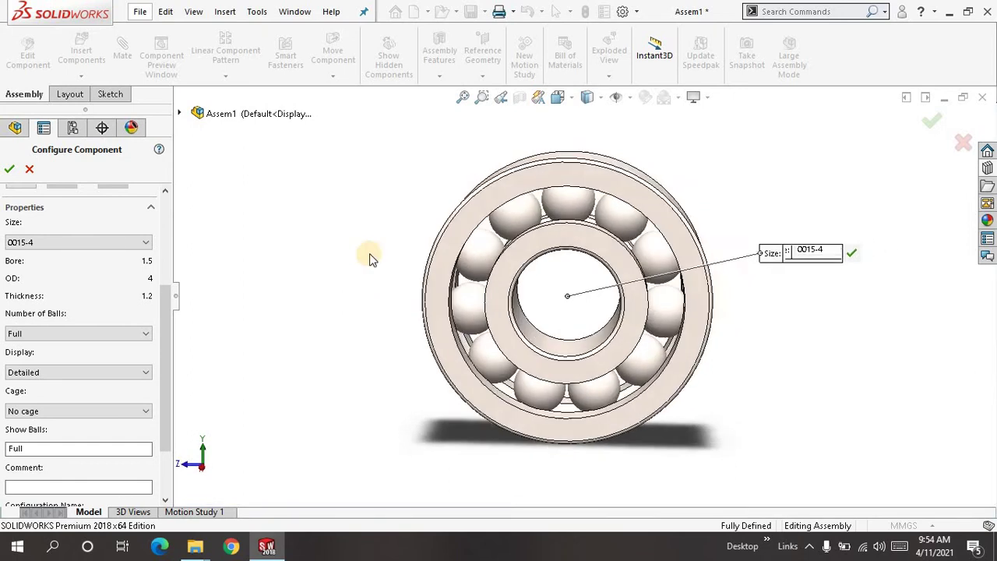
Set Cage to Add cage and orbit to preview the caged bearing
{"action": "left_click", "coordinate": [127, 411]}
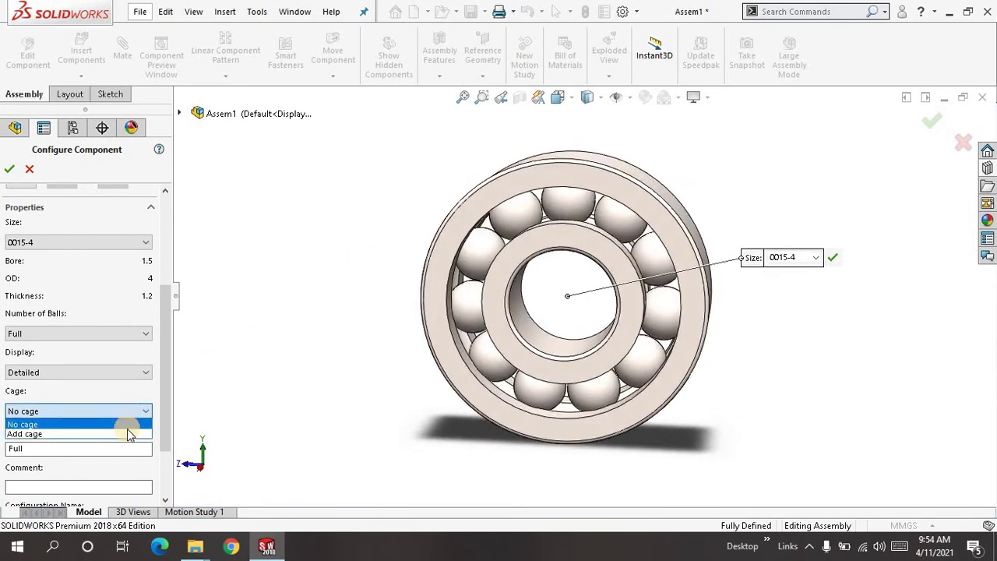
{"action": "left_click", "coordinate": [127, 431]}
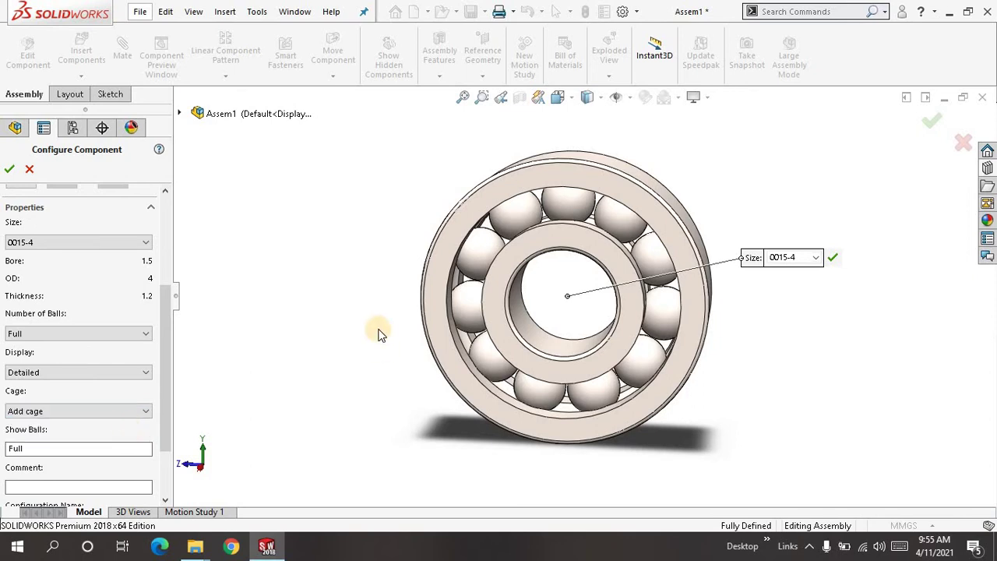
{"action": "middle_click_drag", "start_coordinate": [316, 270], "coordinate": [304, 293]}
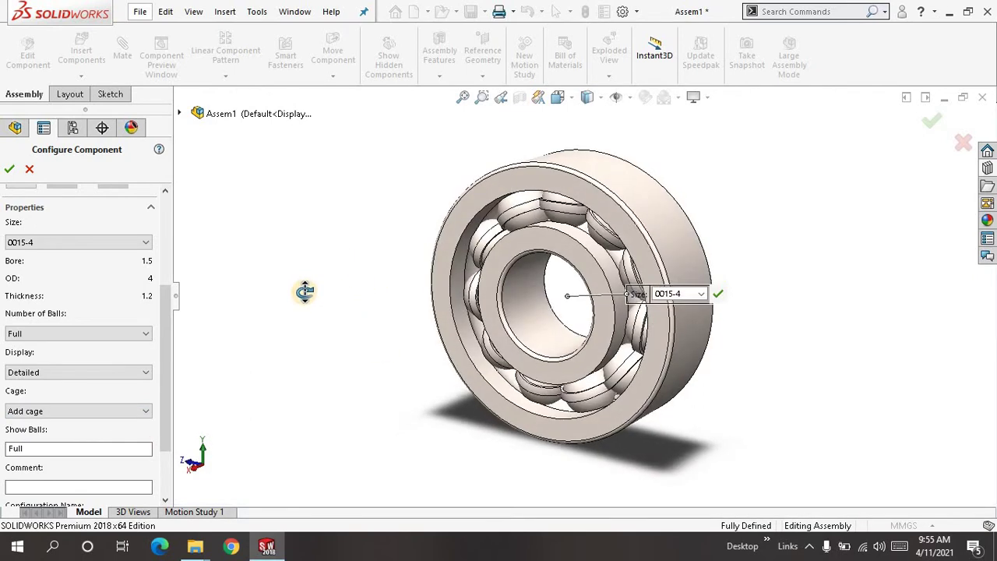
{"action": "left_click_drag", "start_coordinate": [160, 419], "coordinate": [162, 458]}
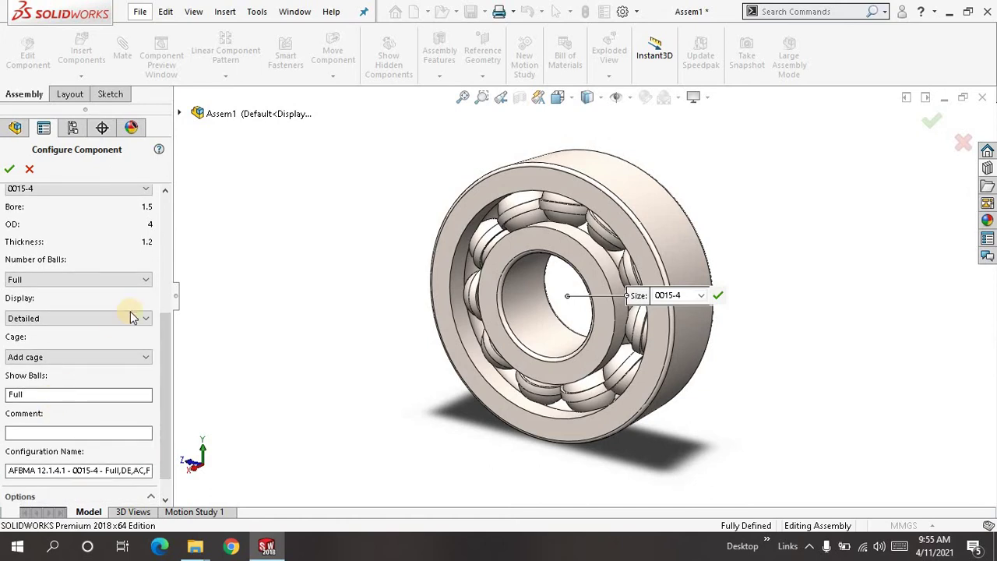
Accept the configuration to place the bearing, close Insert Components, and fit it in view
{"action": "right_click", "coordinate": [257, 195]}
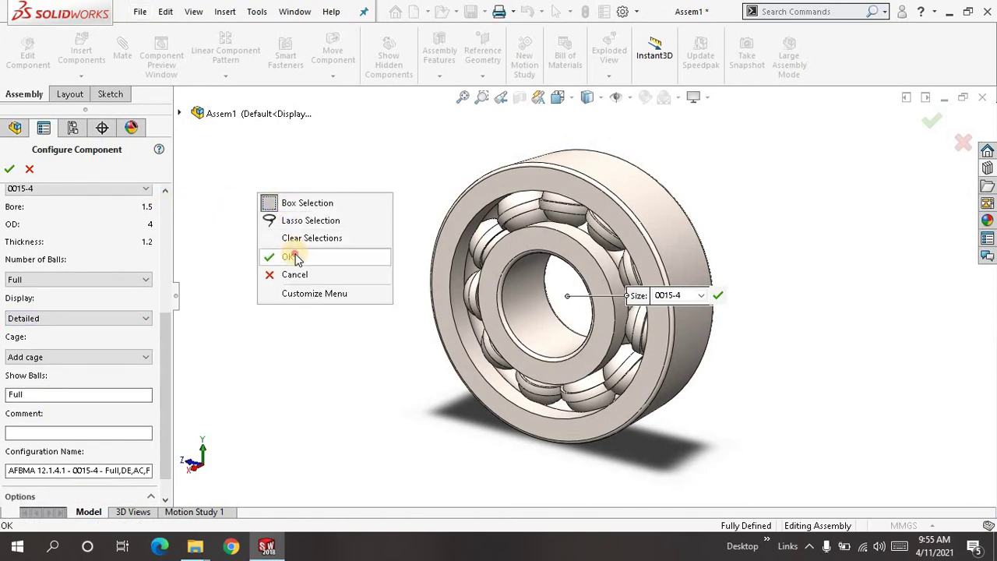
{"action": "left_click", "coordinate": [289, 256]}
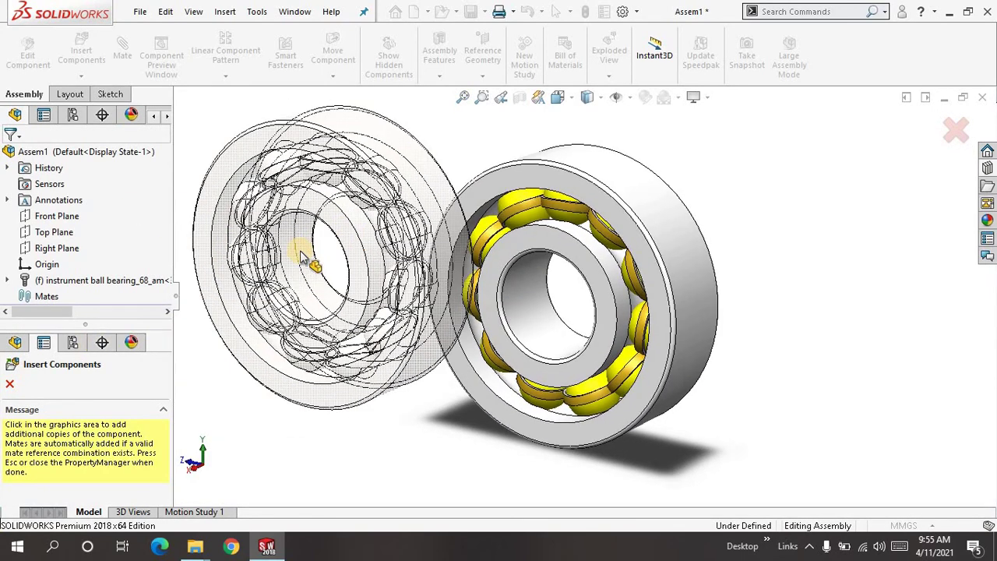
{"action": "left_click", "coordinate": [10, 384]}
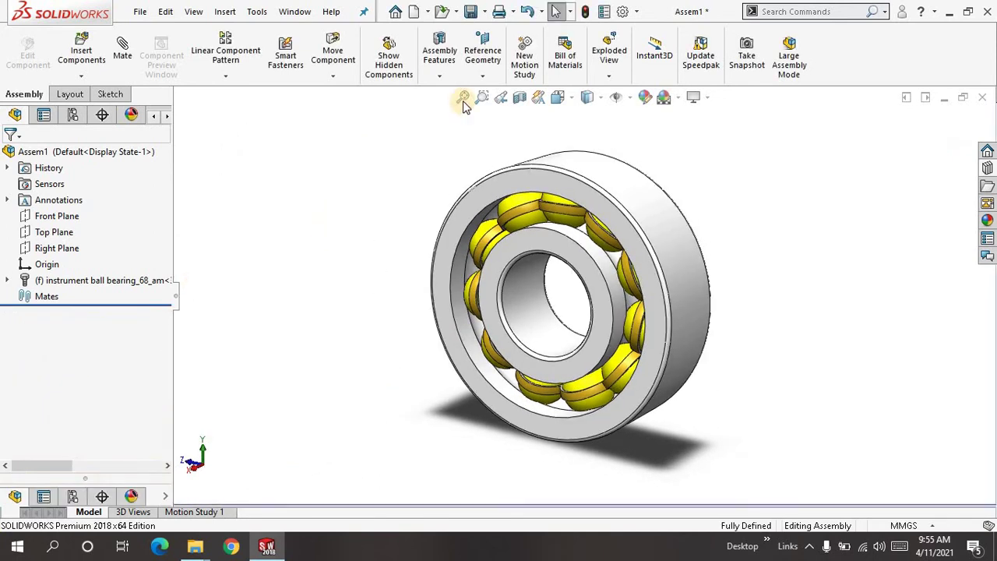
{"action": "left_click", "coordinate": [463, 97]}
{"action": "middle_click_drag", "start_coordinate": [408, 200], "coordinate": [454, 116]}
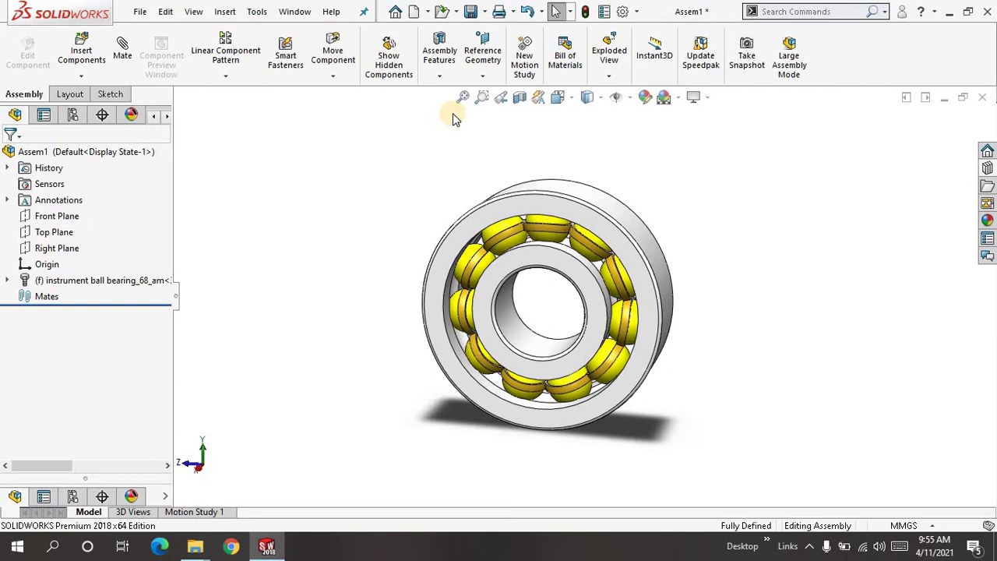
{"action": "mouse_move", "coordinate": [325, 227]}
{"action": "middle_mouse_down"}
{"action": "mouse_move", "coordinate": [347, 217]}
{"action": "mouse_move", "coordinate": [321, 228]}
{"action": "middle_mouse_up"}
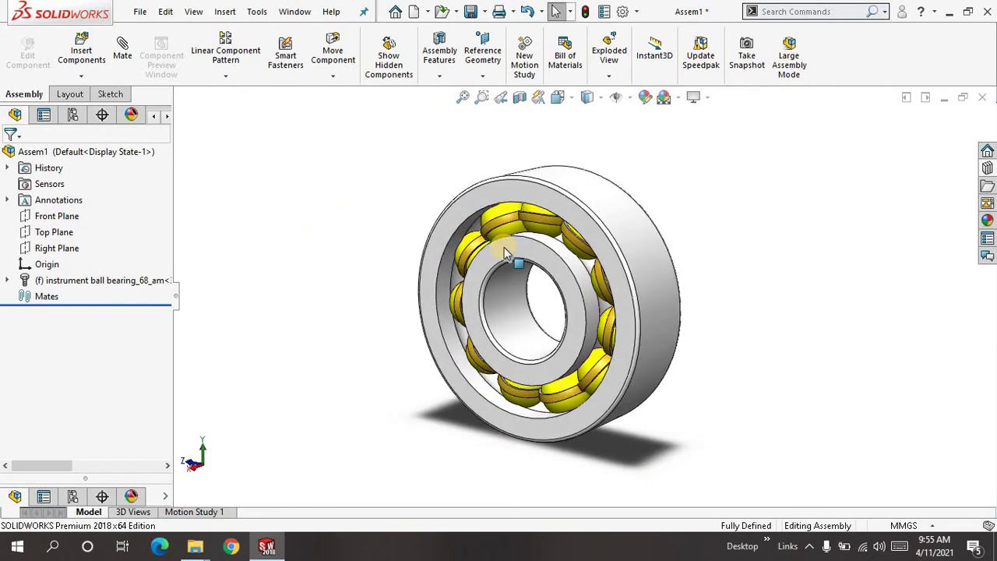
Apply a white standard colour swatch to the OuterRace part
{"action": "left_click", "coordinate": [623, 231]}
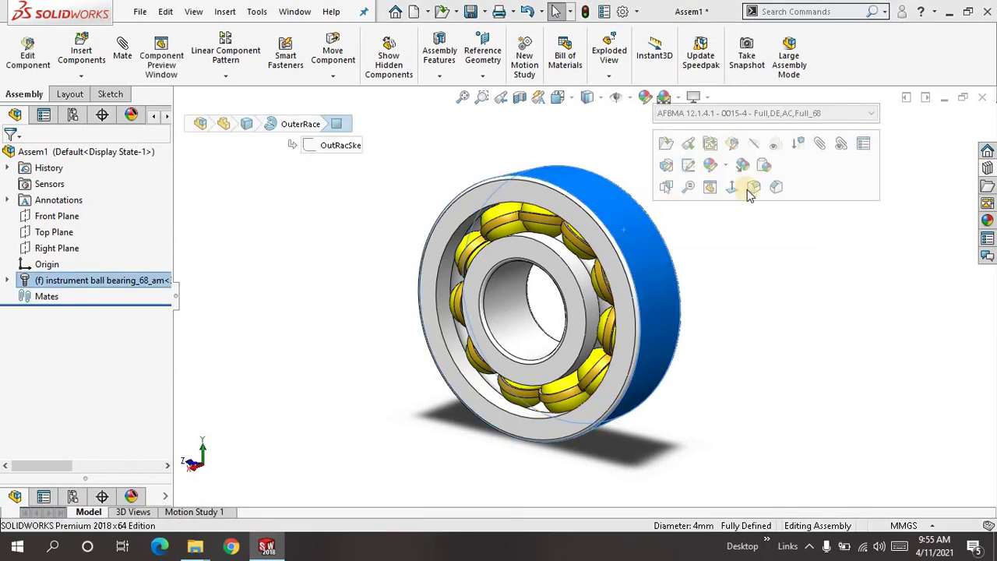
{"action": "left_click", "coordinate": [726, 169]}
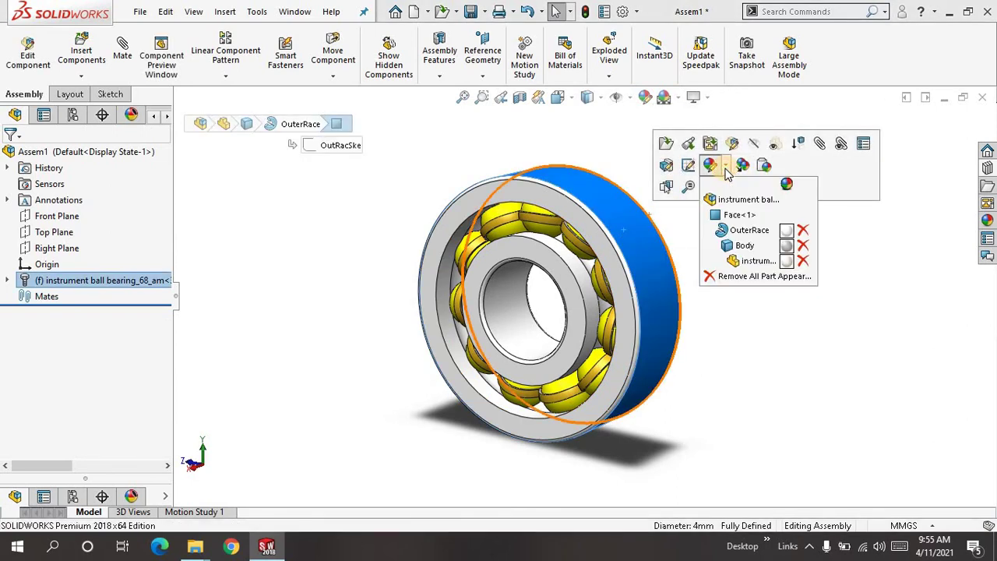
{"action": "left_click", "coordinate": [736, 231]}
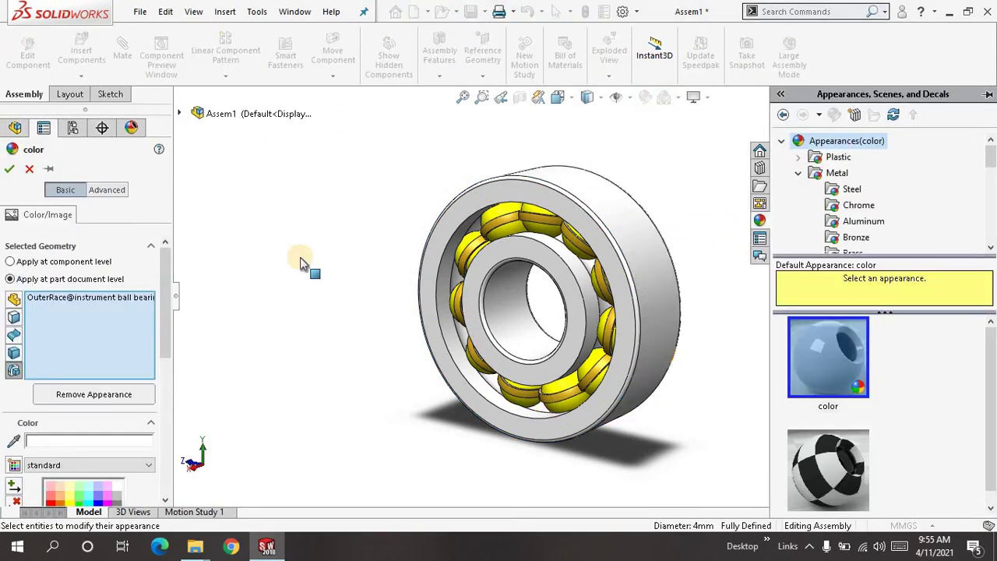
{"action": "left_click_drag", "start_coordinate": [165, 339], "coordinate": [133, 389]}
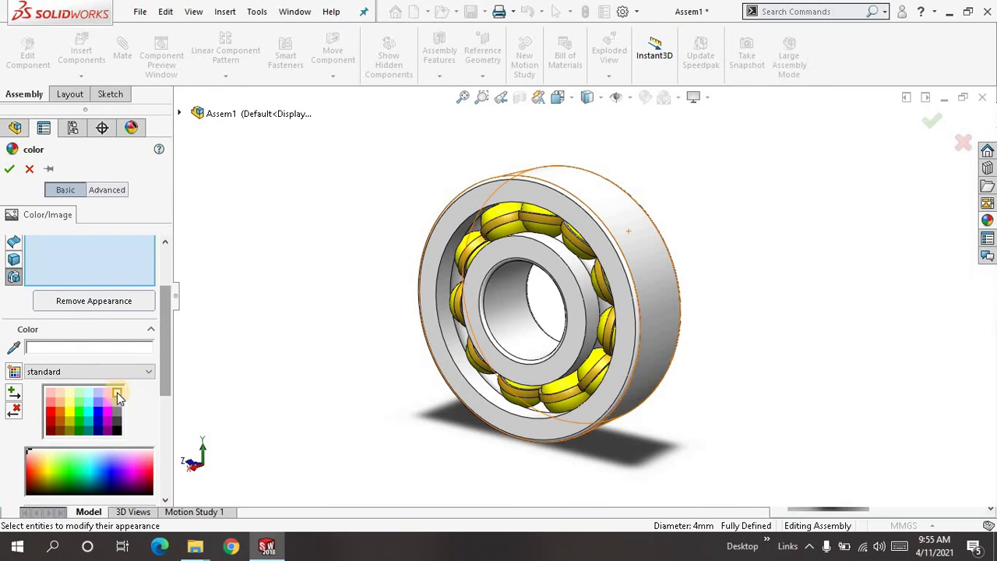
{"action": "left_click", "coordinate": [116, 392]}
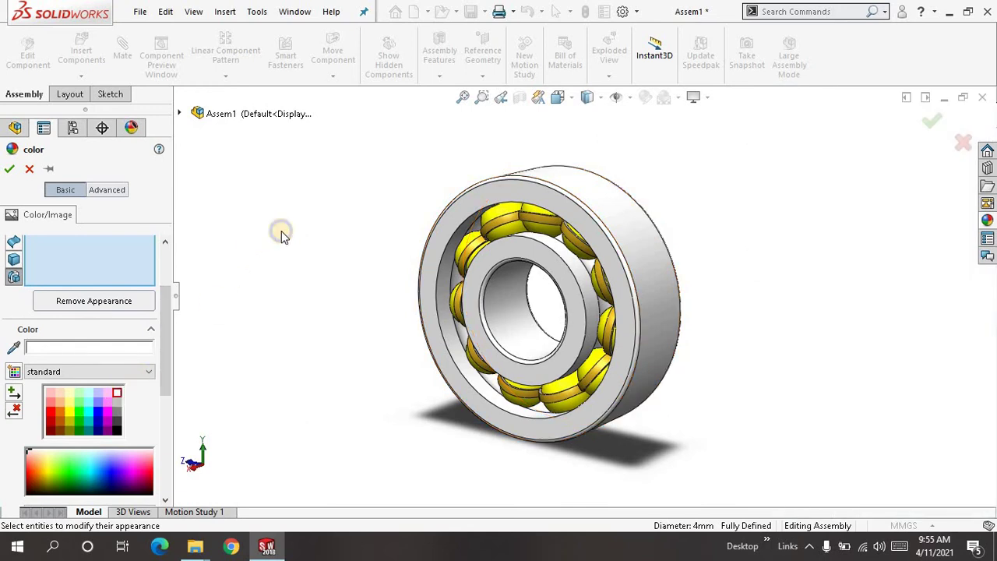
{"action": "right_click", "coordinate": [270, 221]}
{"action": "left_click", "coordinate": [296, 289]}
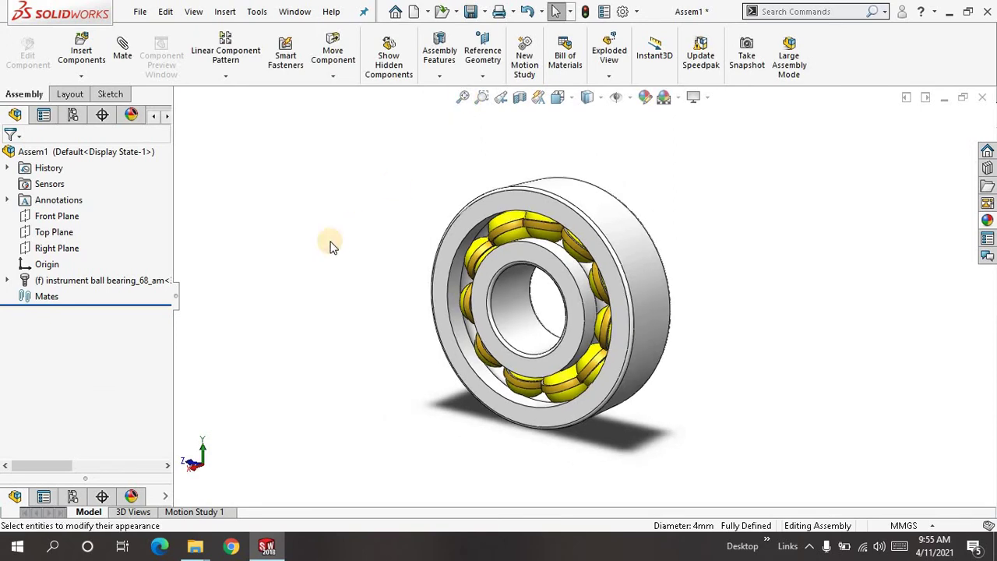
Turn on Perspective in View Settings and orbit to a three-quarter view
{"action": "middle_click_drag", "start_coordinate": [329, 247], "coordinate": [454, 111]}
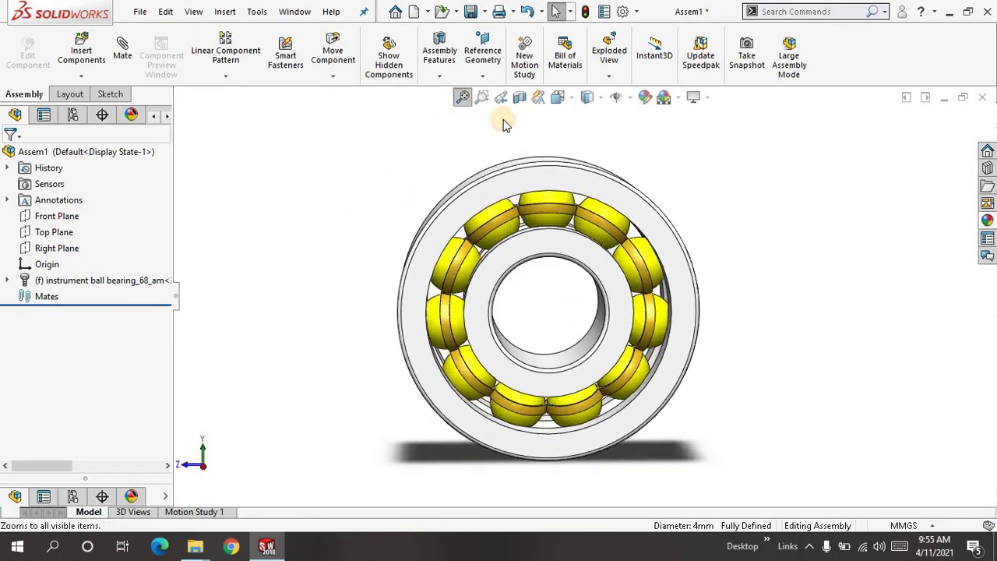
{"action": "left_click", "coordinate": [694, 96]}
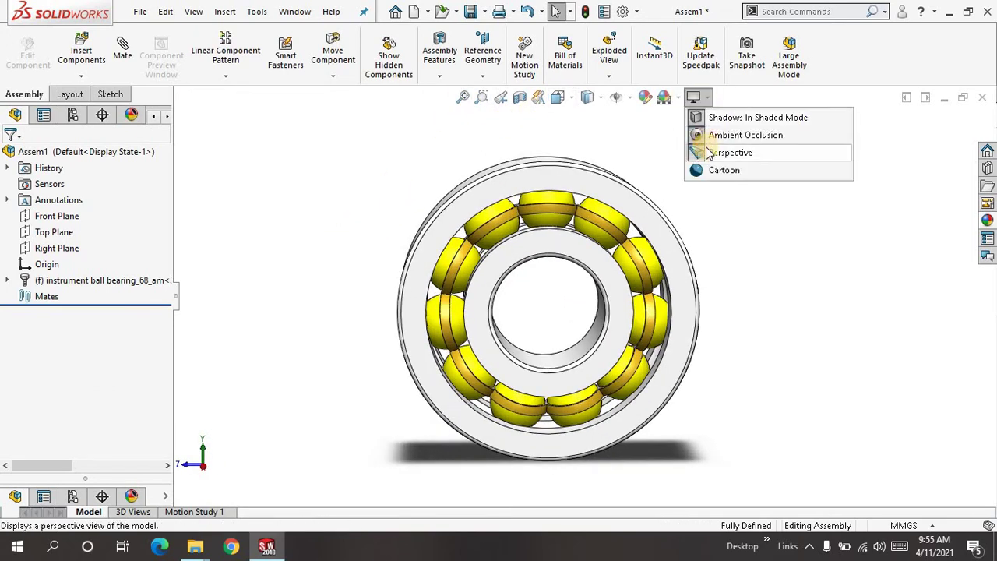
{"action": "left_click", "coordinate": [709, 153]}
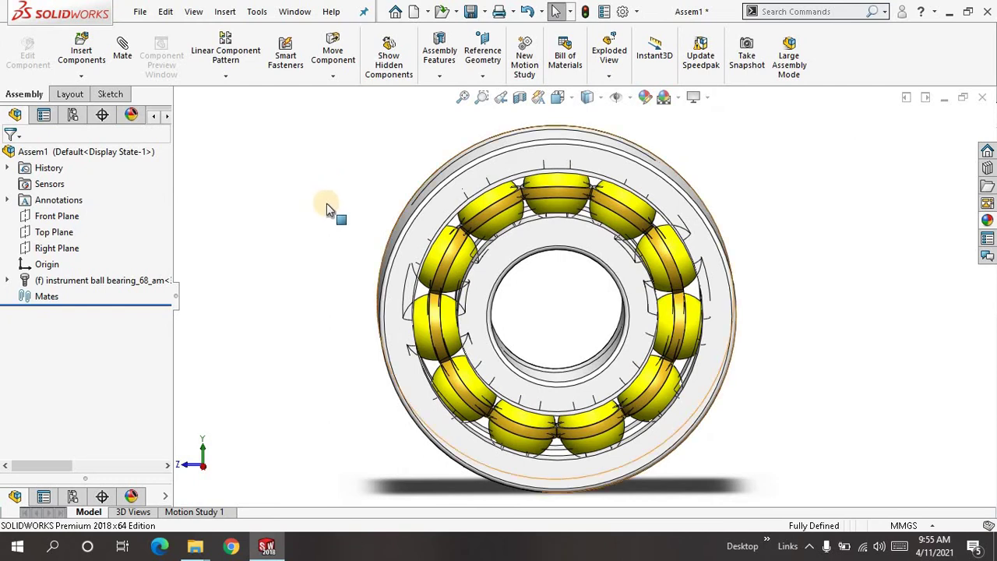
{"action": "scroll", "coordinate": [326, 204], "scroll_direction": "up", "scroll_amount": 3}
{"action": "middle_click_drag", "start_coordinate": [287, 213], "coordinate": [548, 141]}
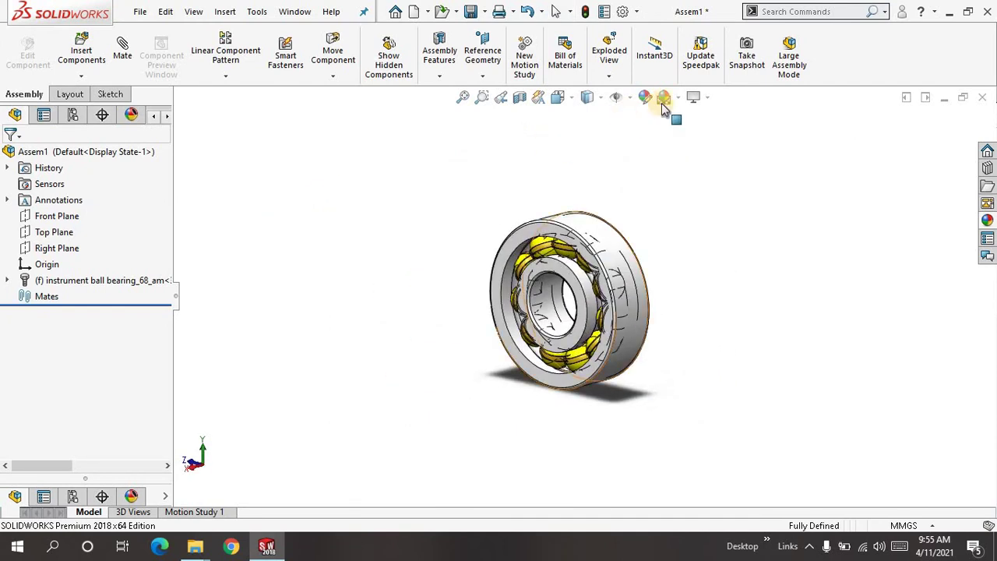
Snap the bearing to Isometric orientation and toggle Perspective off again
{"action": "left_click", "coordinate": [572, 101]}
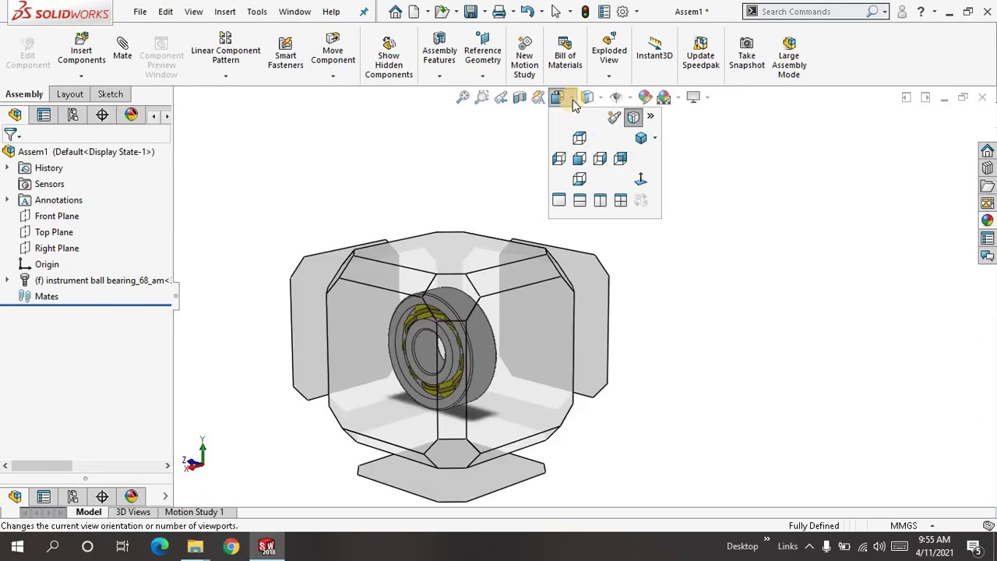
{"action": "left_click", "coordinate": [639, 137]}
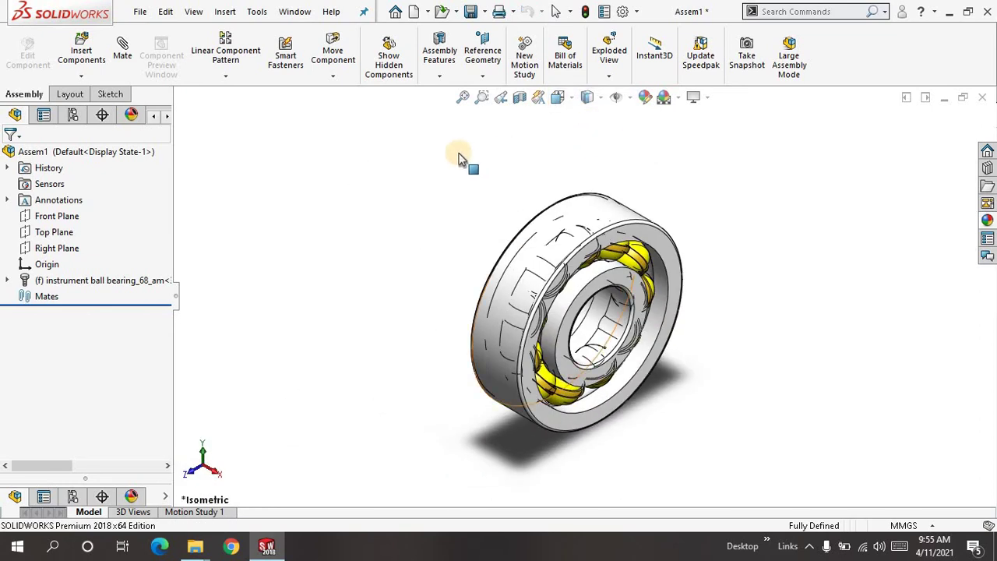
{"action": "left_click", "coordinate": [695, 98]}
{"action": "left_click", "coordinate": [721, 155]}
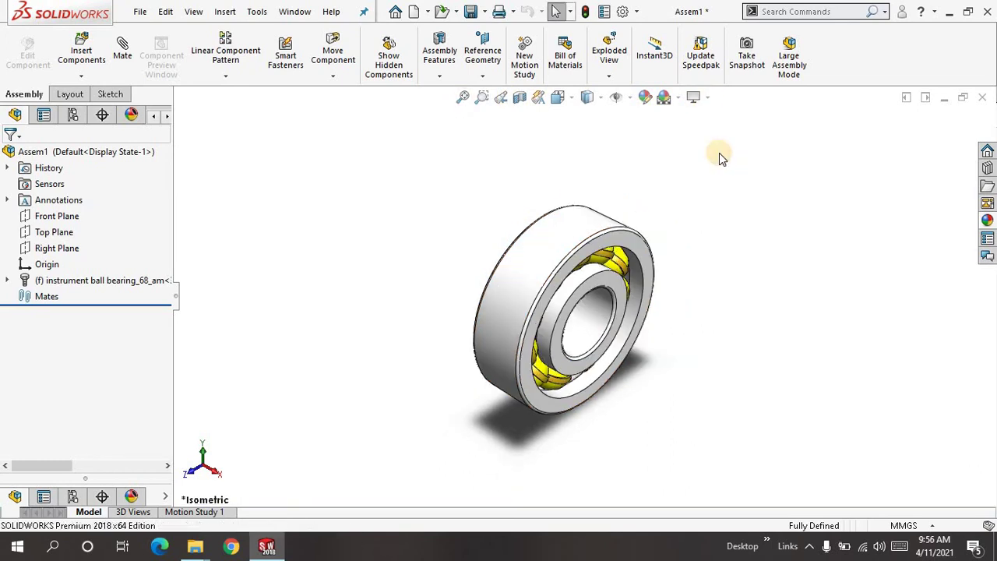
{"action": "middle_click_drag", "start_coordinate": [462, 198], "coordinate": [460, 104]}
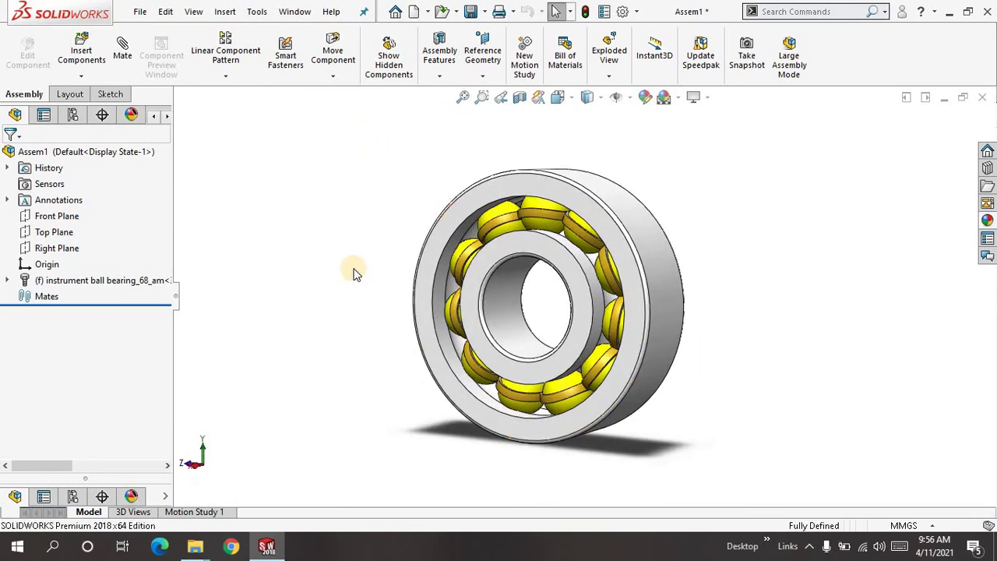
{"action": "mouse_move", "coordinate": [352, 265]}
{"action": "middle_mouse_down"}
{"action": "mouse_move", "coordinate": [367, 287]}
{"action": "mouse_move", "coordinate": [382, 287]}
{"action": "mouse_move", "coordinate": [364, 292]}
{"action": "mouse_move", "coordinate": [359, 261]}
{"action": "mouse_move", "coordinate": [379, 258]}
{"action": "mouse_move", "coordinate": [376, 288]}
{"action": "mouse_move", "coordinate": [357, 283]}
{"action": "middle_mouse_up"}
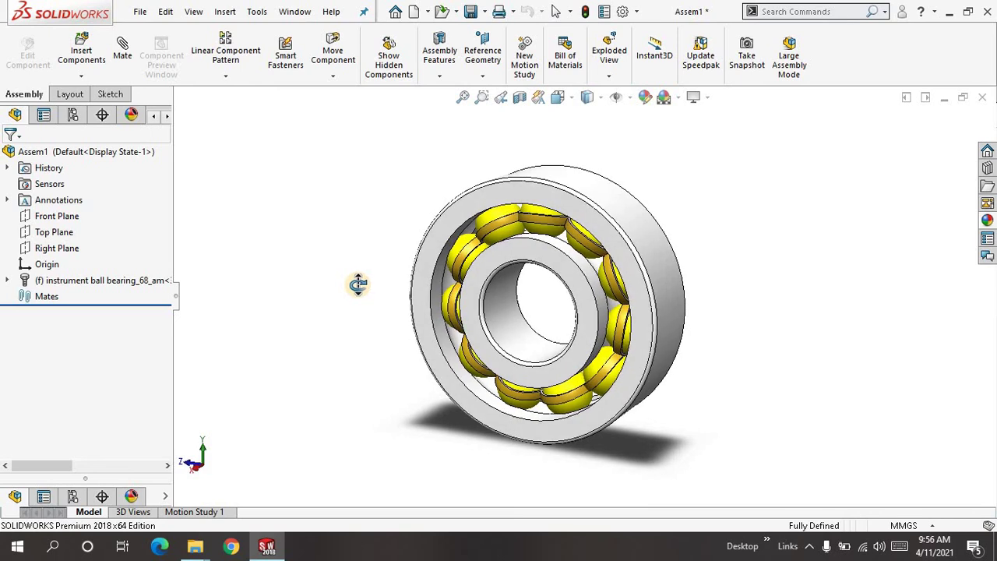